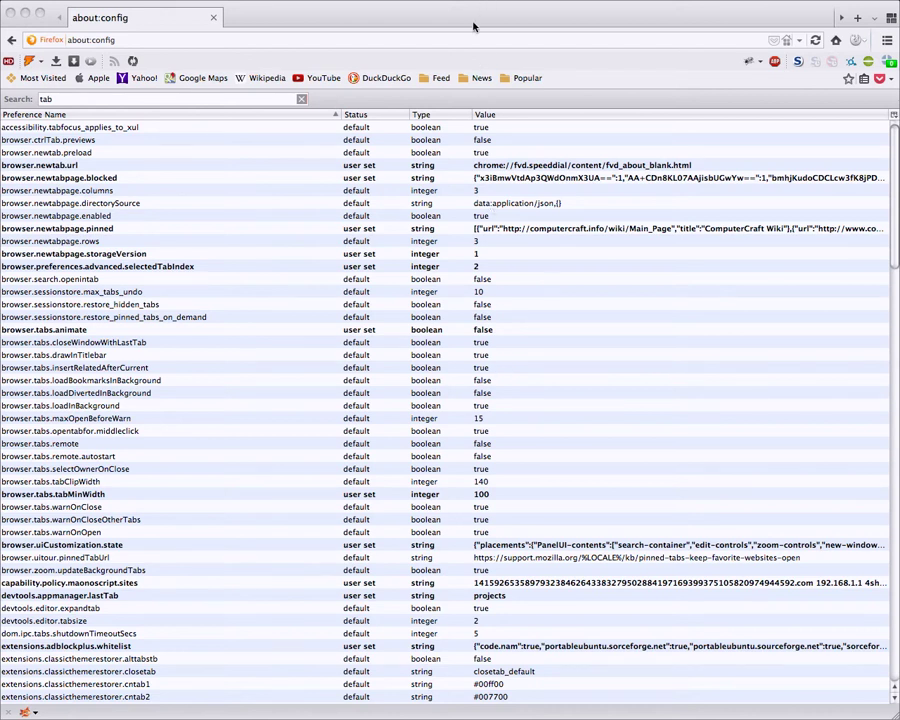
# Focus the about:config window and scroll through its preference list.
pyautogui.click(335, 20)
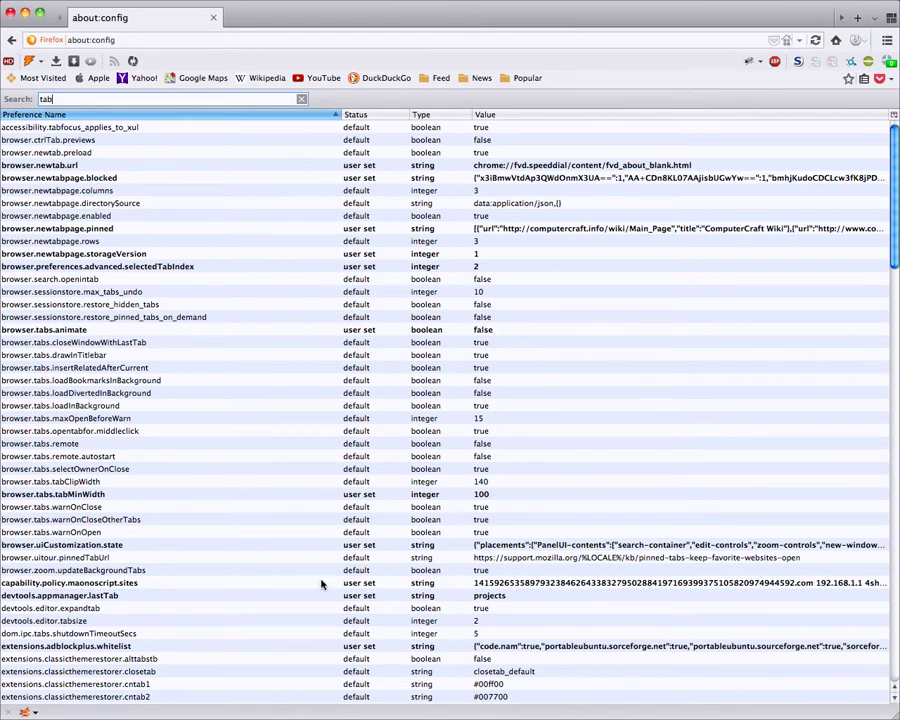
pyautogui.scroll(-10, 330, 630)
pyautogui.scroll(-2, 322, 615)
pyautogui.scroll(12, 310, 590)
pyautogui.scroll(-5, 306, 568)
pyautogui.scroll(5, 306, 600)
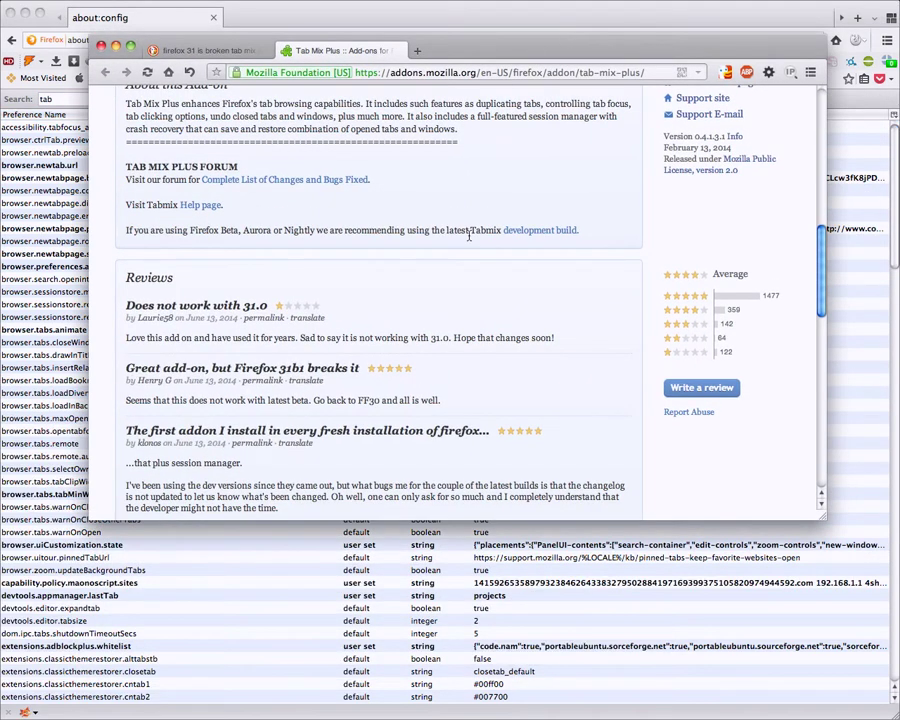
pyautogui.scroll(10, 468, 260)
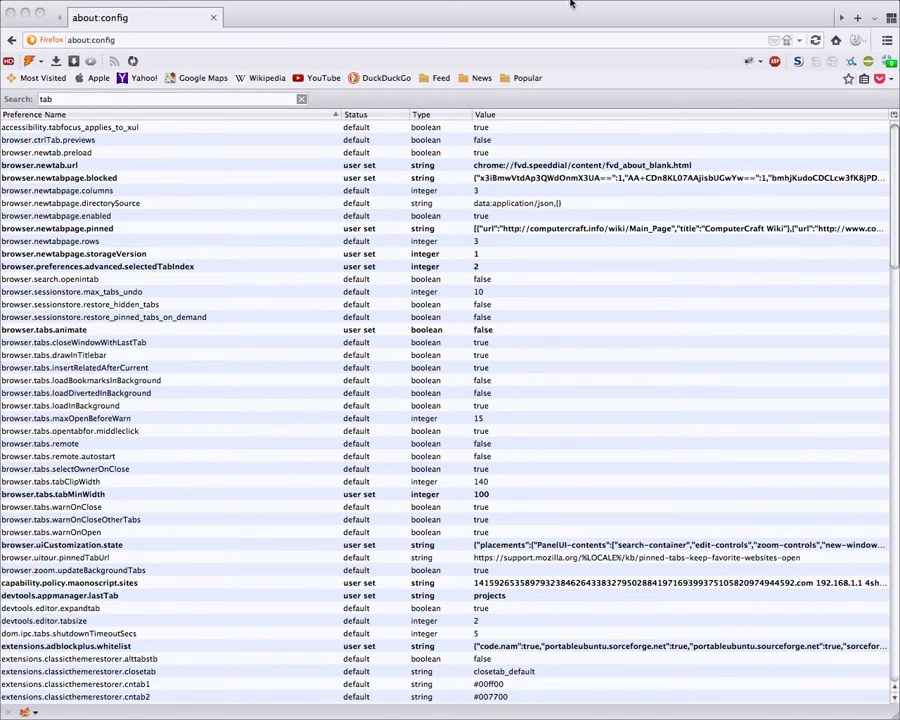
# Load duckduckgo.com in a new tab from the autocompleted address.
pyautogui.click(396, 19)
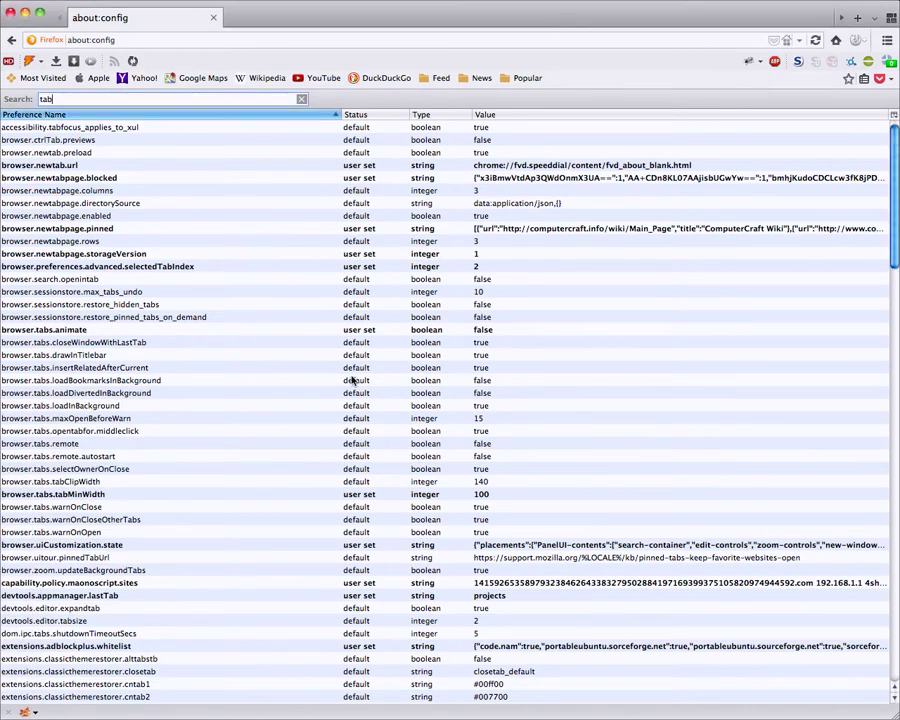
pyautogui.scroll(-5, 346, 370)
pyautogui.scroll(5, 340, 400)
pyautogui.scroll(-5, 286, 408)
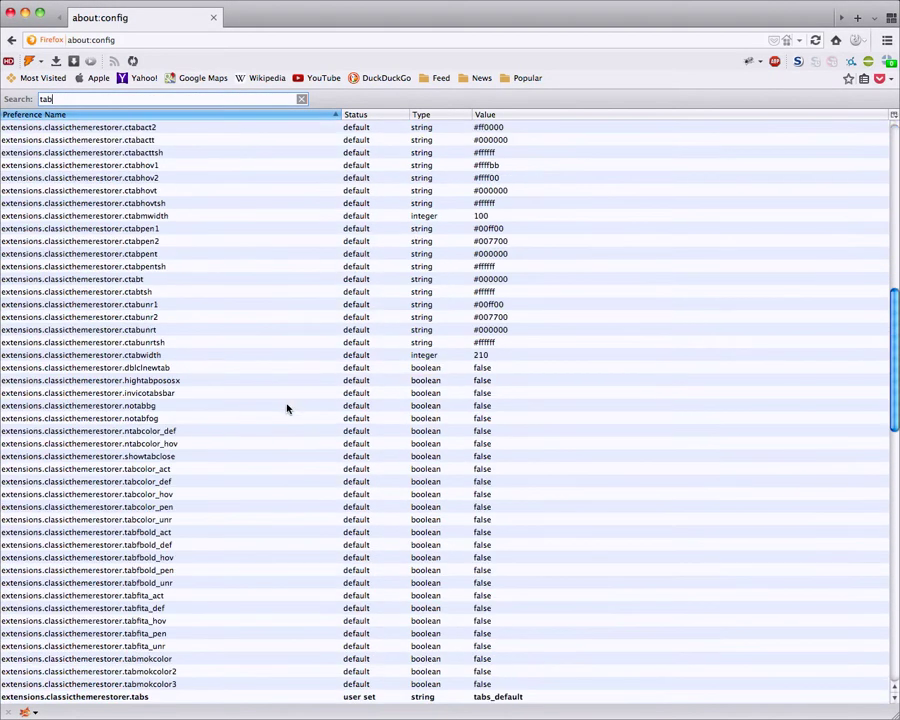
pyautogui.scroll(5, 286, 408)
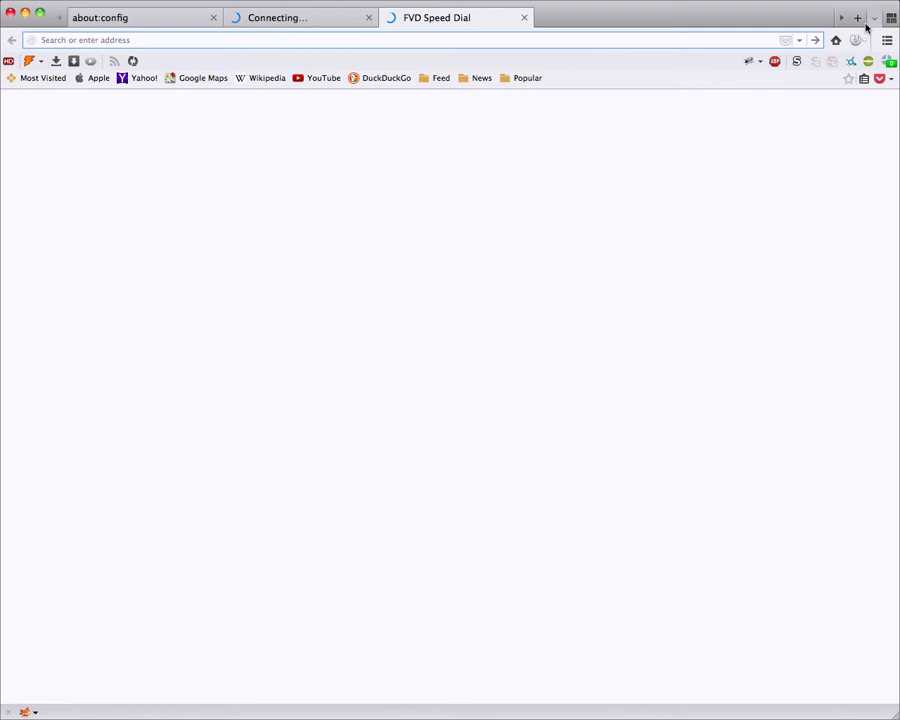
pyautogui.write('duckduckgo.com/')
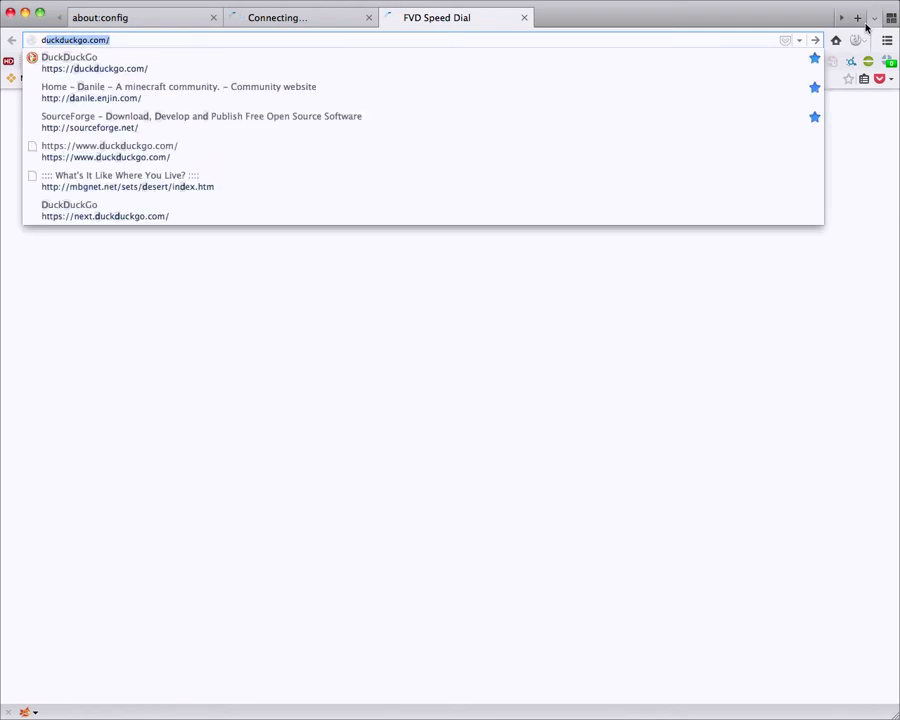
pyautogui.write('youtube')
pyautogui.press('Return')
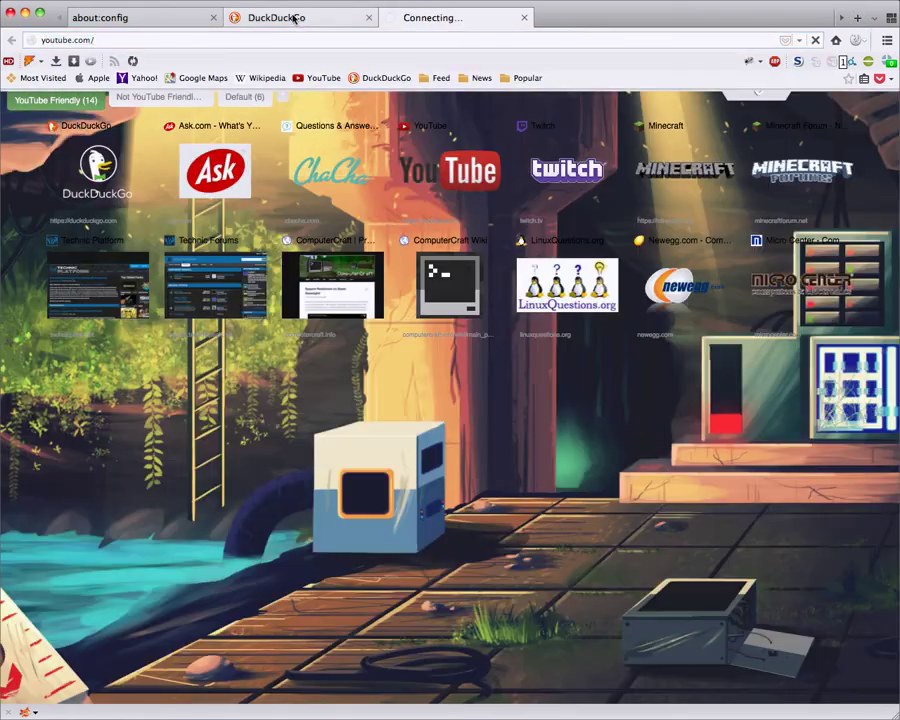
# Open DuckDuckGo's Settings from its side menu, glancing at the YouTube tab.
pyautogui.click(292, 17)
pyautogui.click(884, 118)
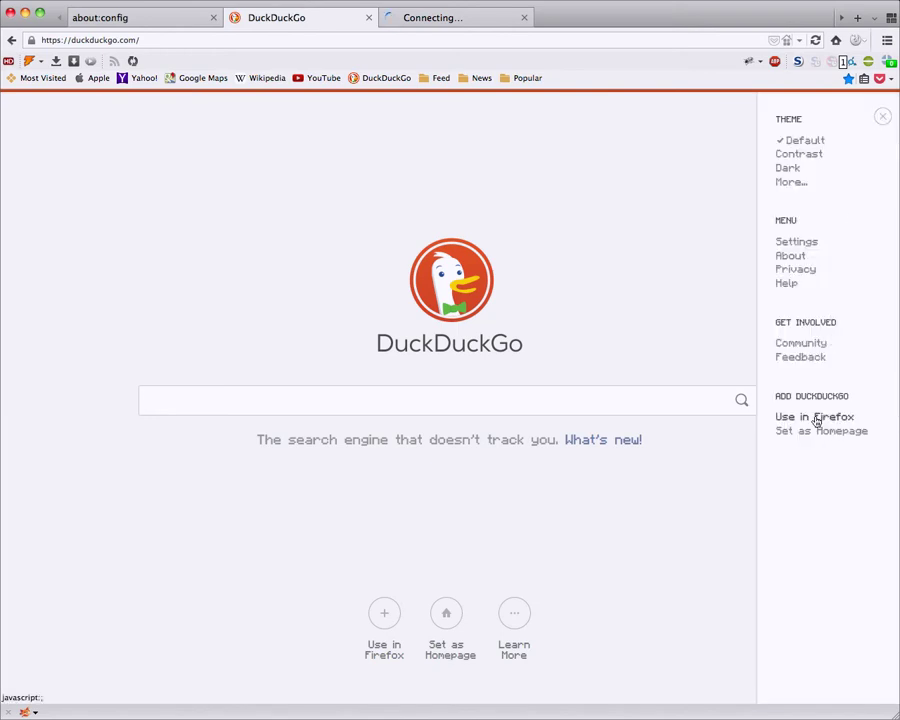
pyautogui.click(797, 241)
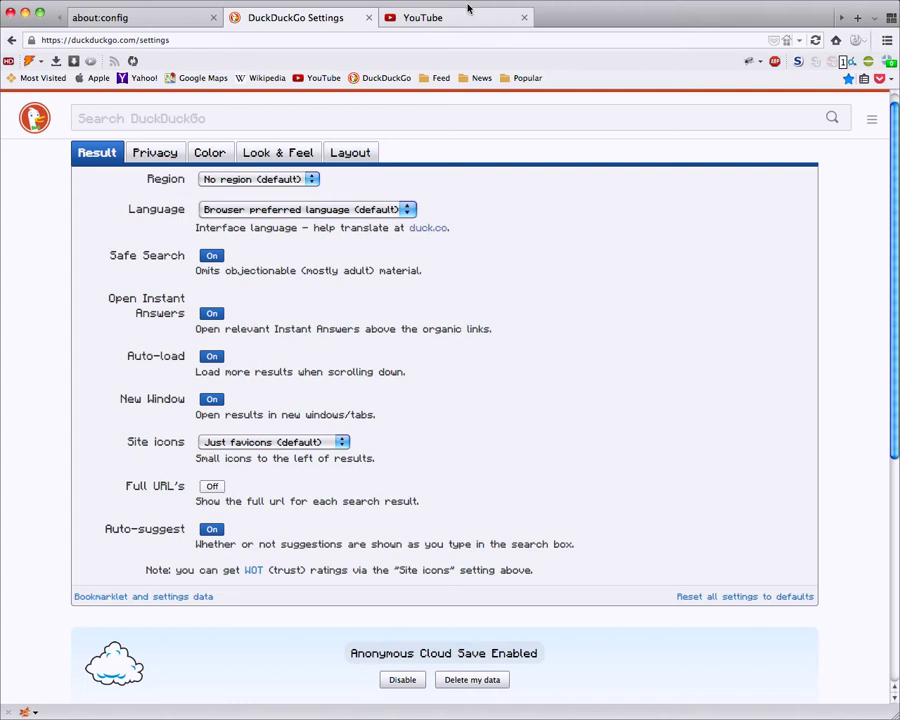
pyautogui.click(466, 9)
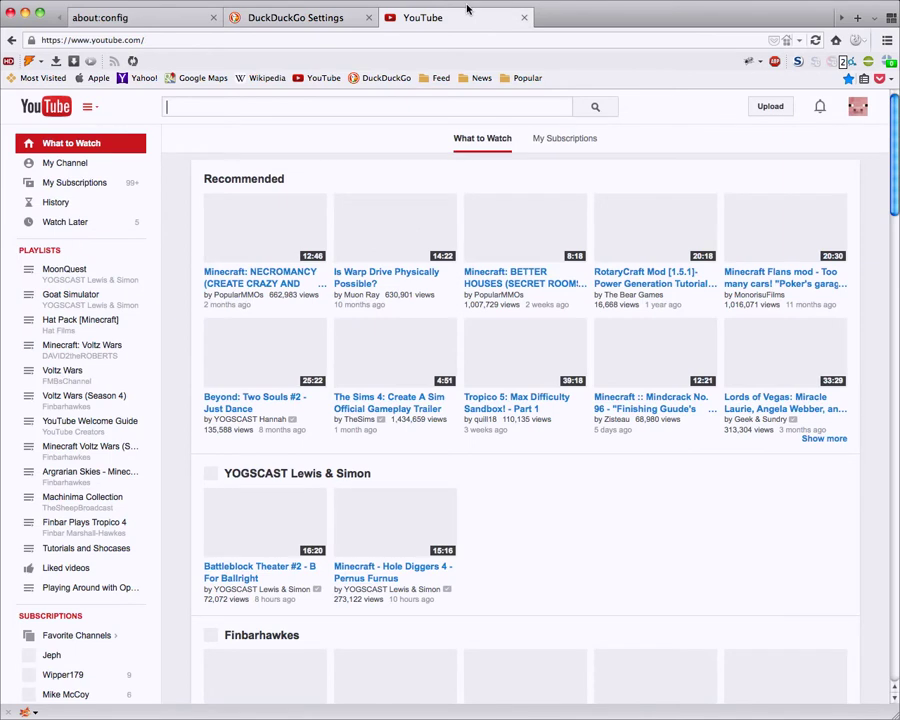
pyautogui.click(321, 20)
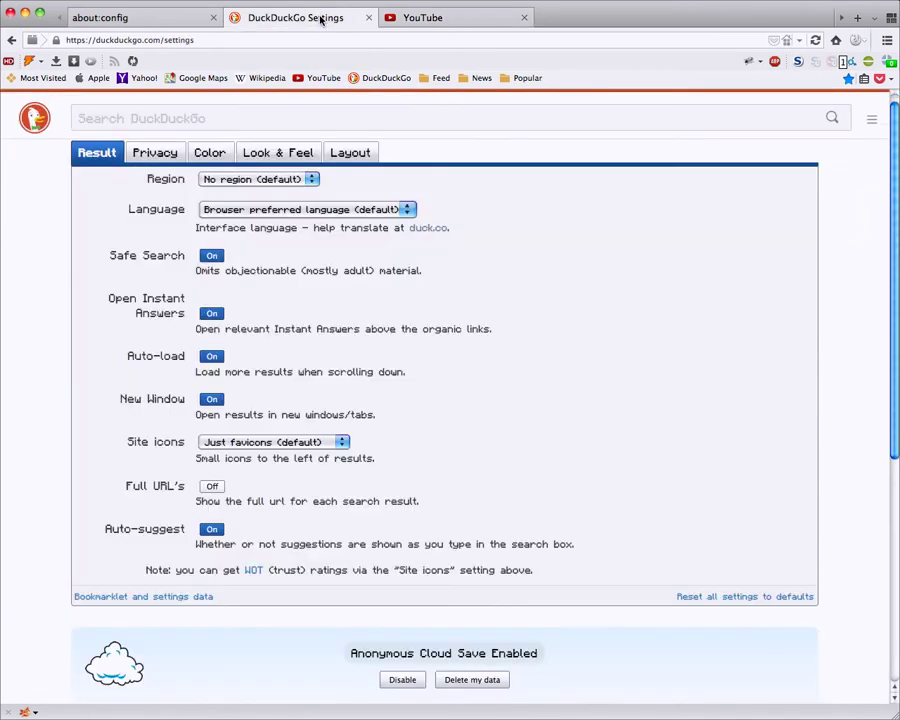
# Choose the Terminal theme in DuckDuckGo's Look & Feel settings.
pyautogui.click(268, 153)
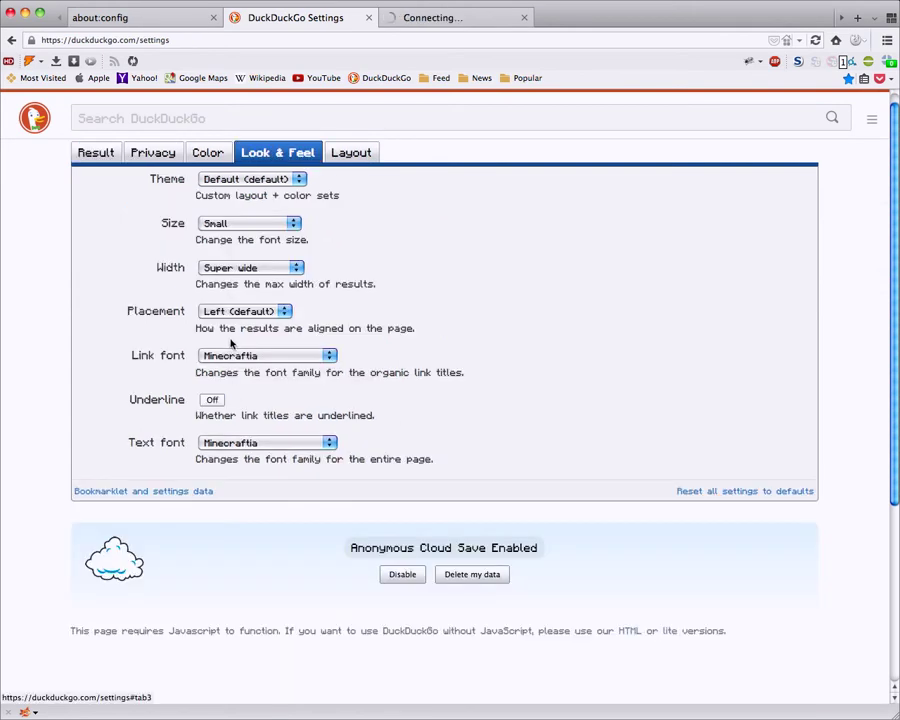
pyautogui.click(280, 180)
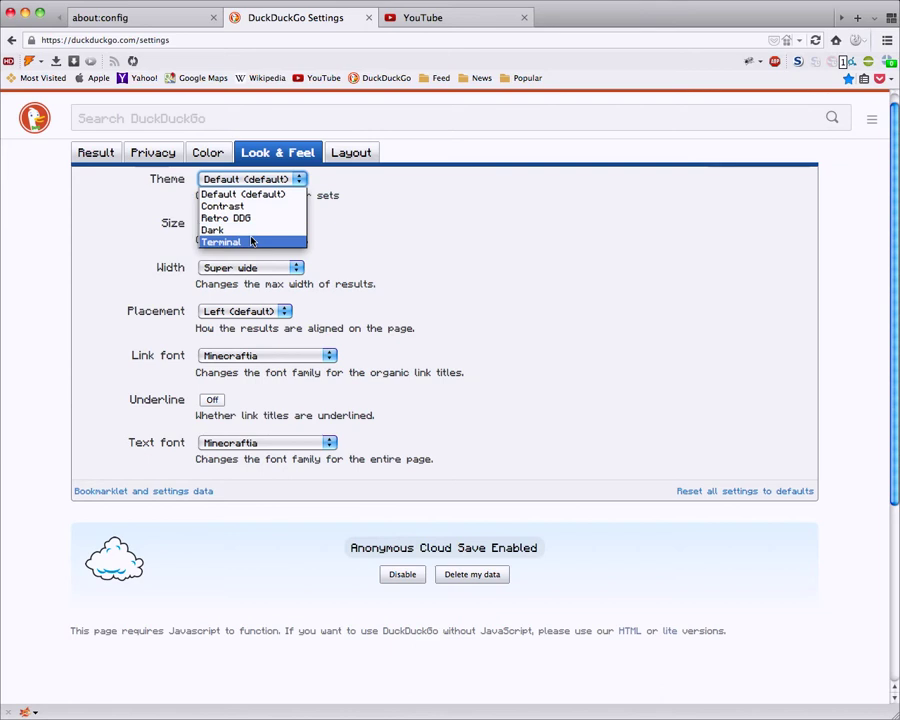
pyautogui.click(252, 241)
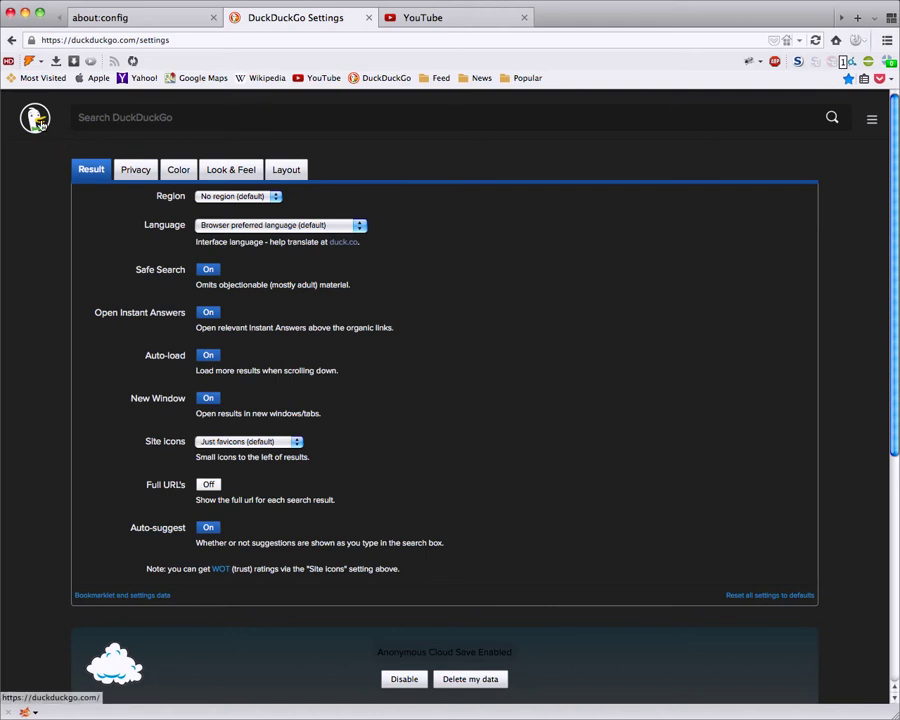
# Visit the DuckDuckGo home page and reopen its side menu.
pyautogui.click(35, 117)
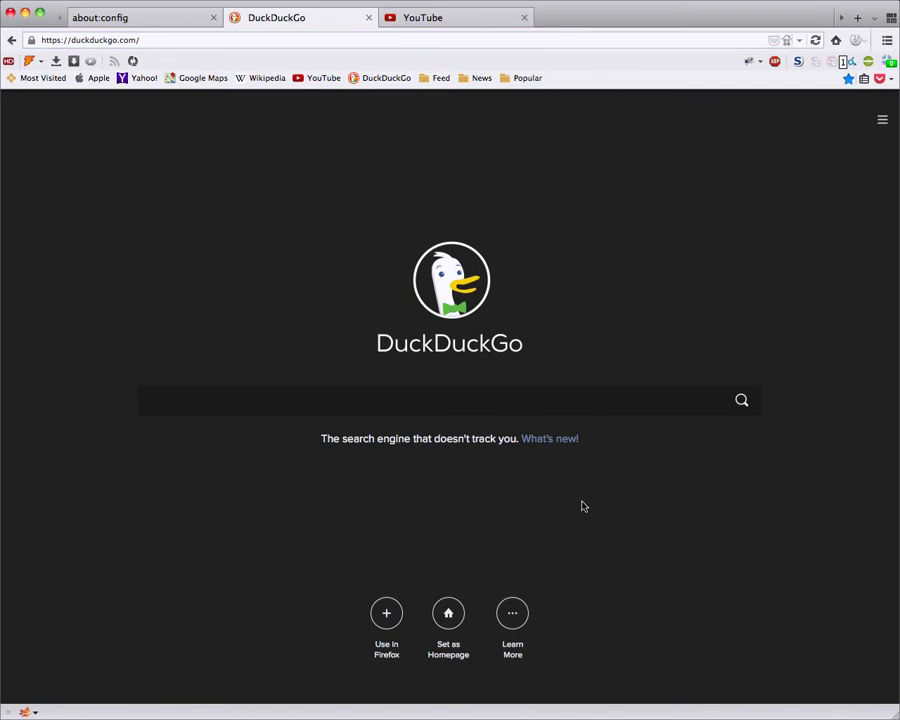
pyautogui.click(882, 119)
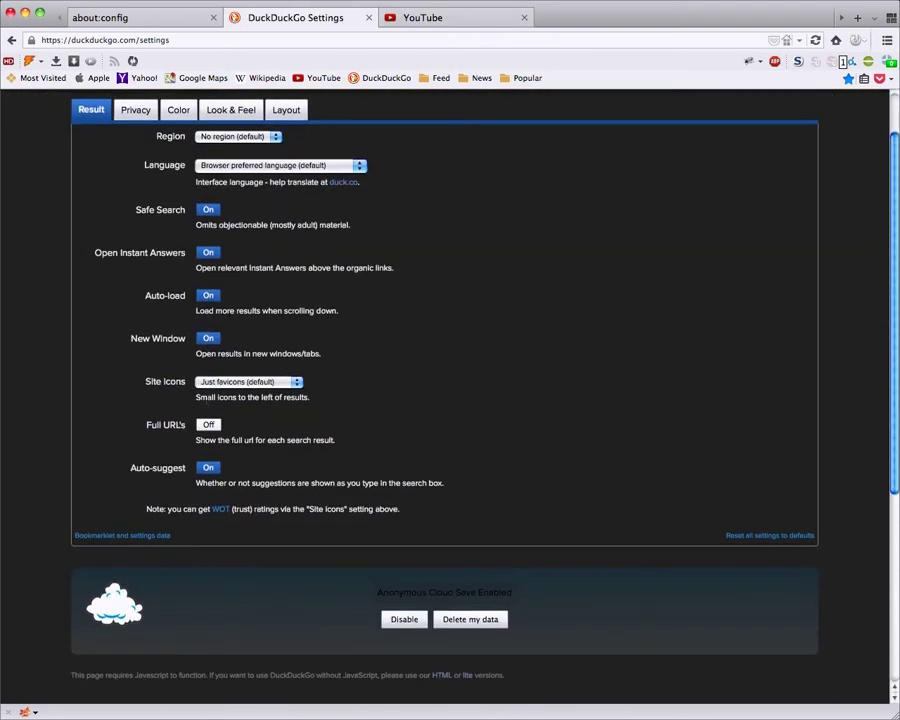
pyautogui.scroll(1, 217, 217)
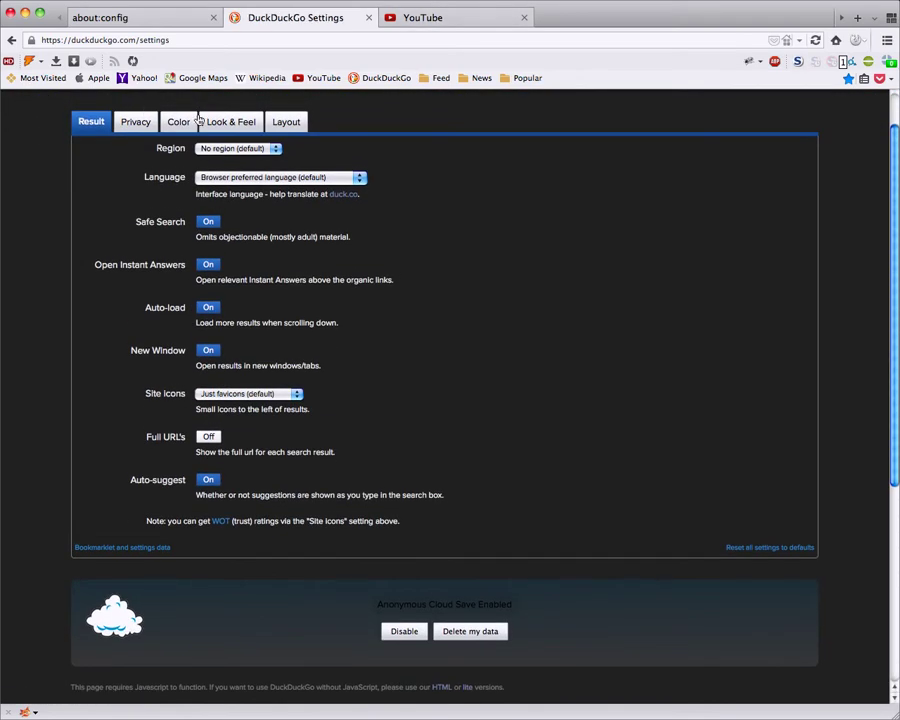
# Set DuckDuckGo's link font to Custom and enter the font name.
pyautogui.click(245, 120)
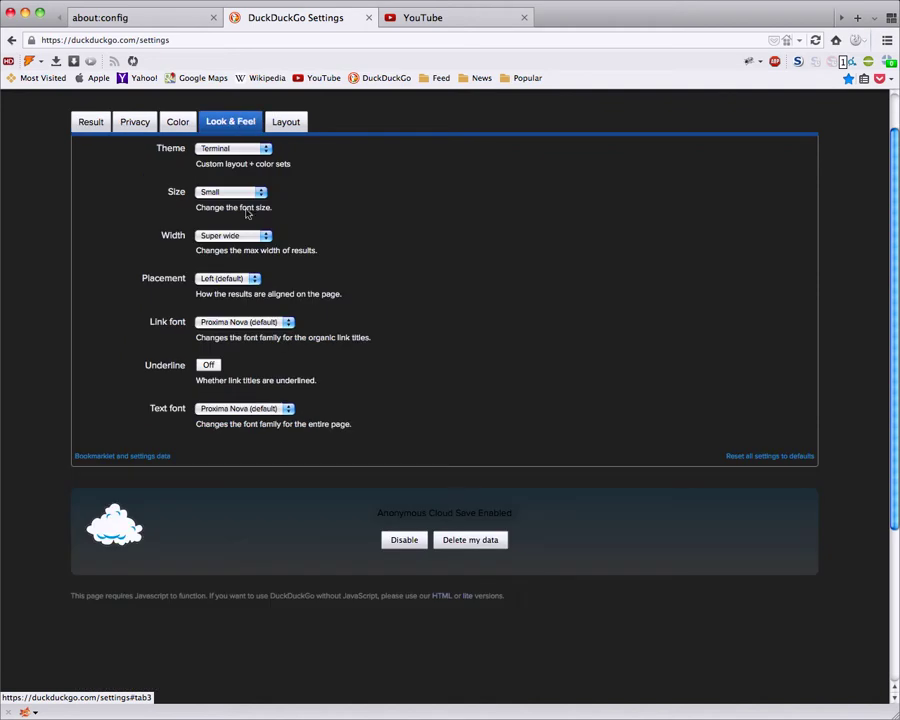
pyautogui.click(244, 322)
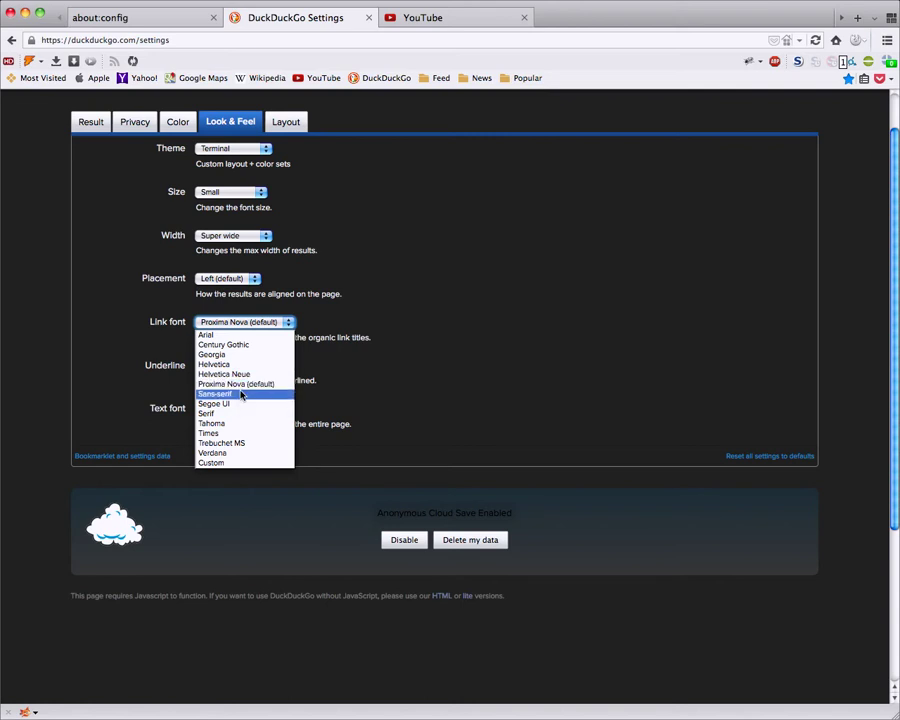
pyautogui.click(236, 463)
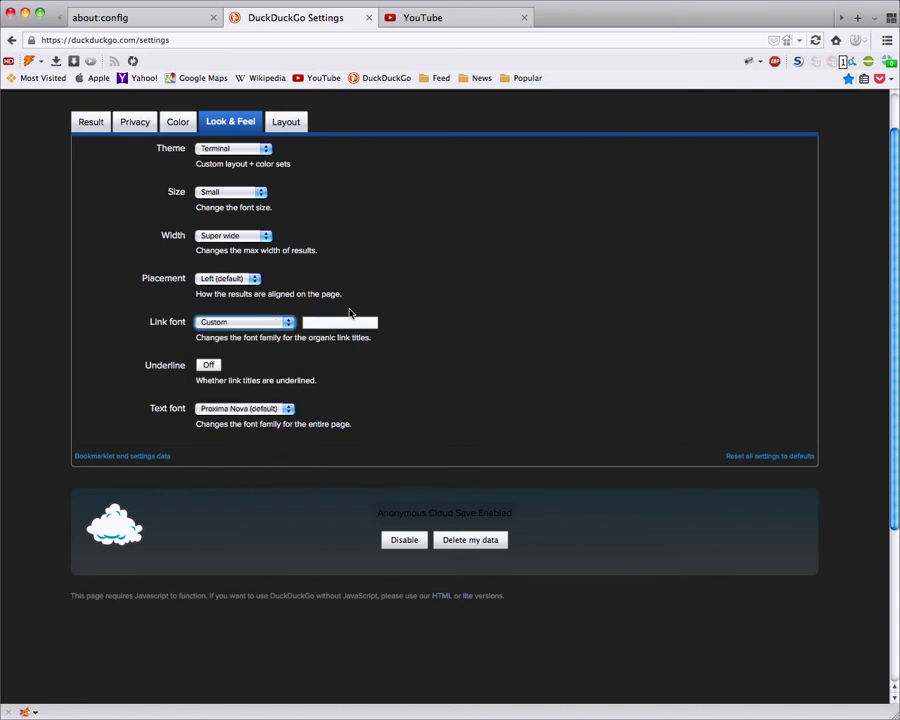
pyautogui.click(336, 322)
pyautogui.write('minecraftia')
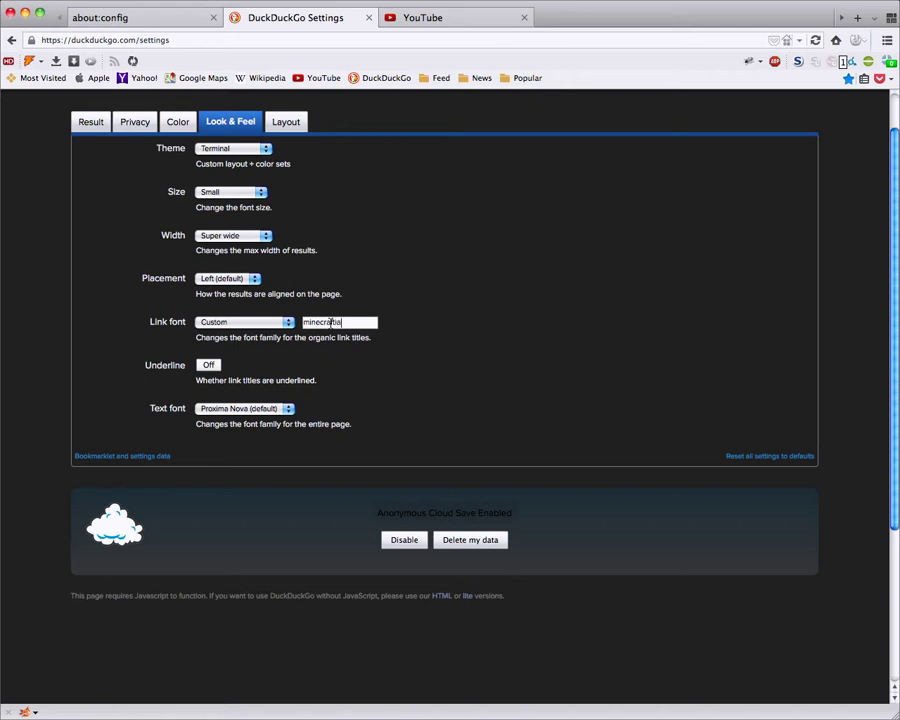
pyautogui.press('Return')
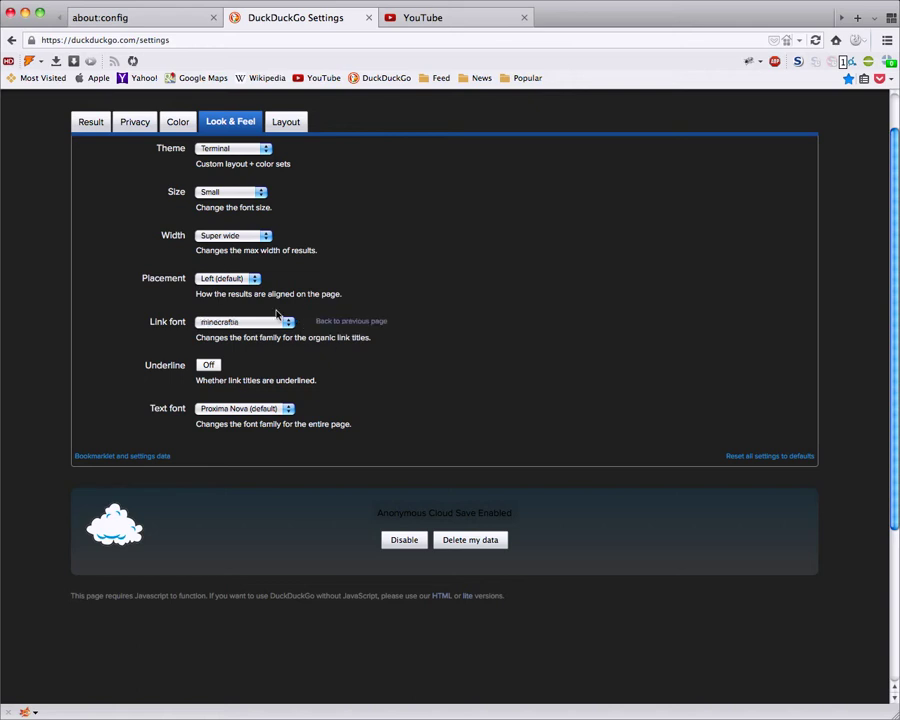
# Correct the custom link font name to 'Minecraftia' with a capital M.
pyautogui.click(276, 323)
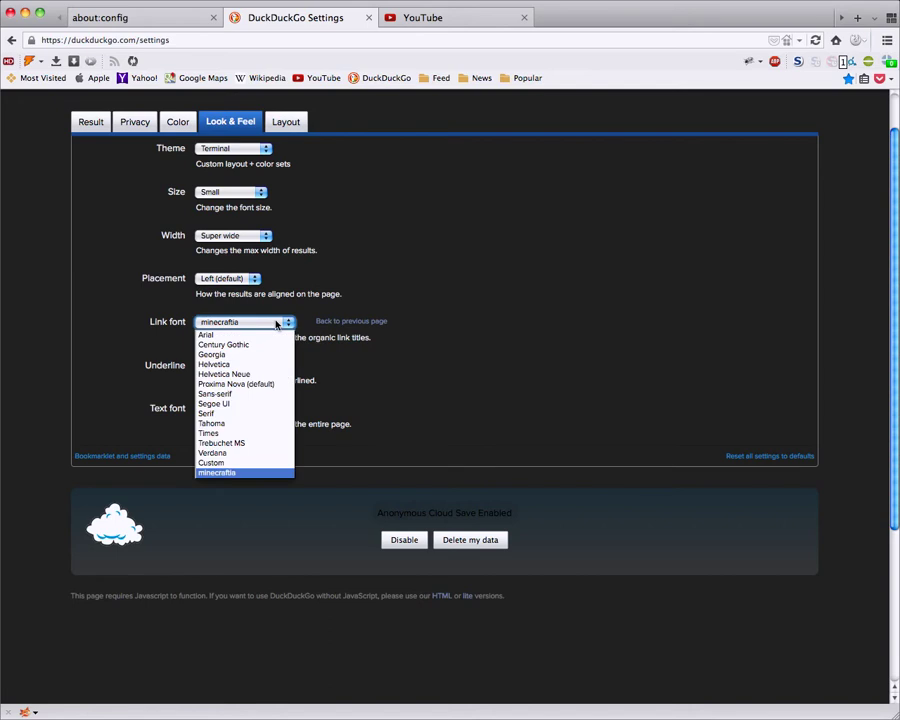
pyautogui.click(276, 323)
pyautogui.click(276, 323)
pyautogui.click(237, 464)
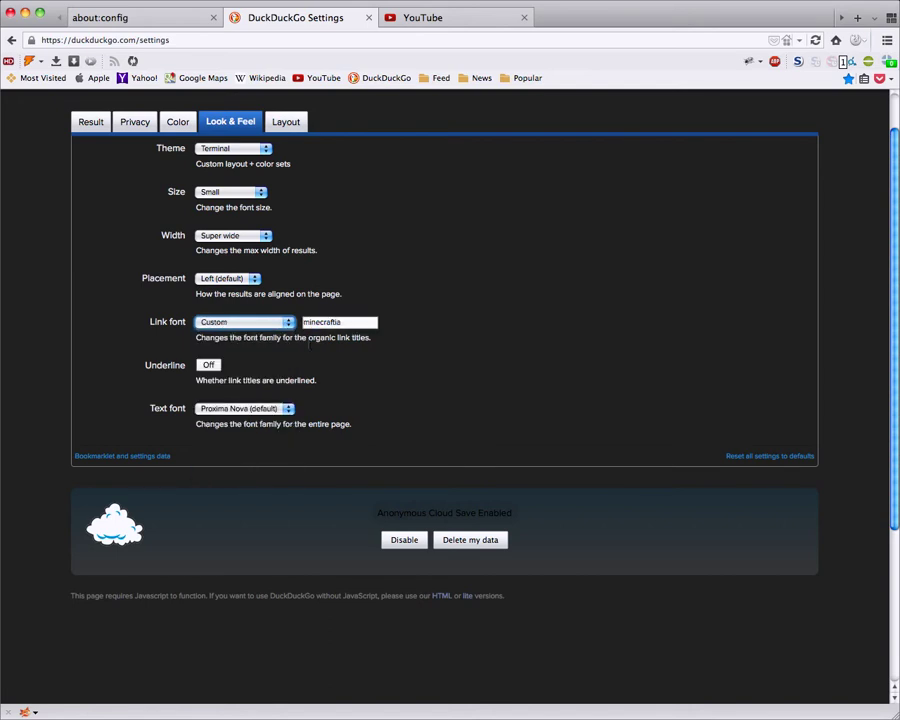
pyautogui.click(345, 322)
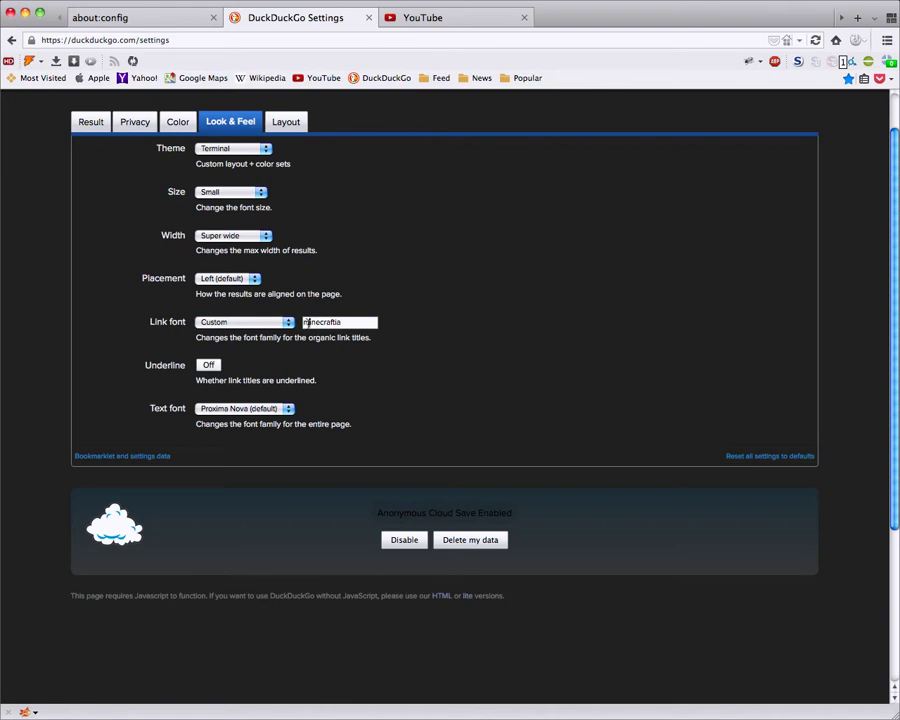
pyautogui.press('BackSpace')
pyautogui.write('M')
pyautogui.press('Return')
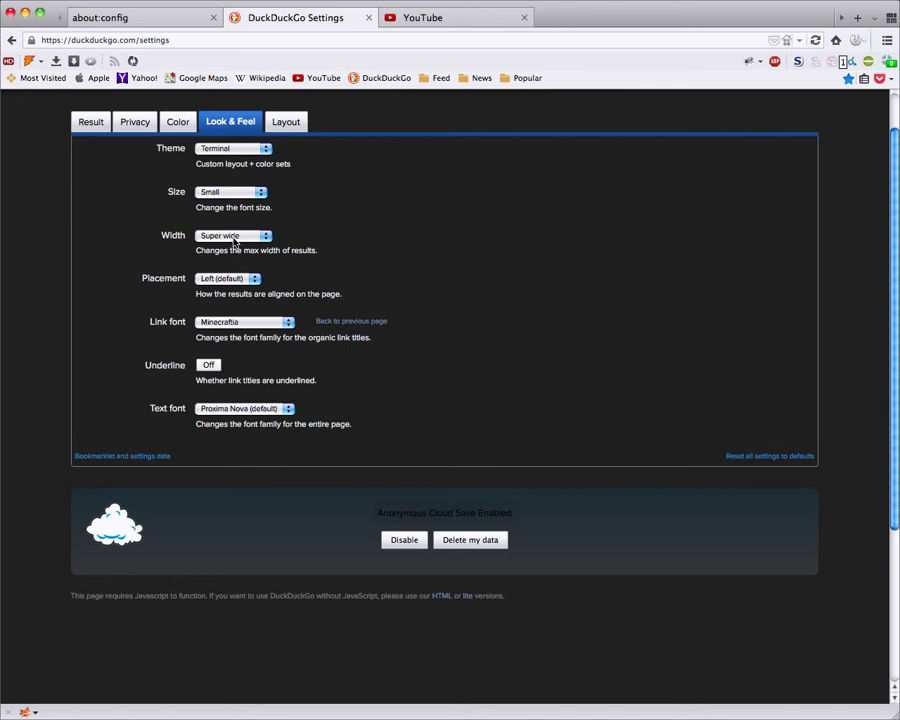
pyautogui.click(256, 409)
# Set the page text font to Custom with 'Minecraftia' as the font name.
pyautogui.click(234, 546)
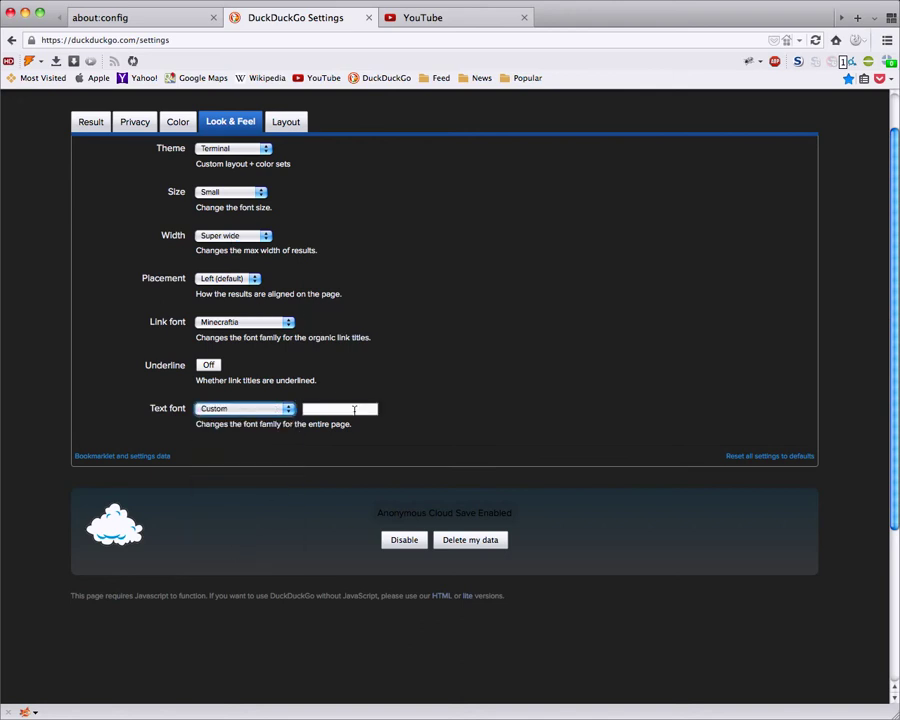
pyautogui.click(354, 410)
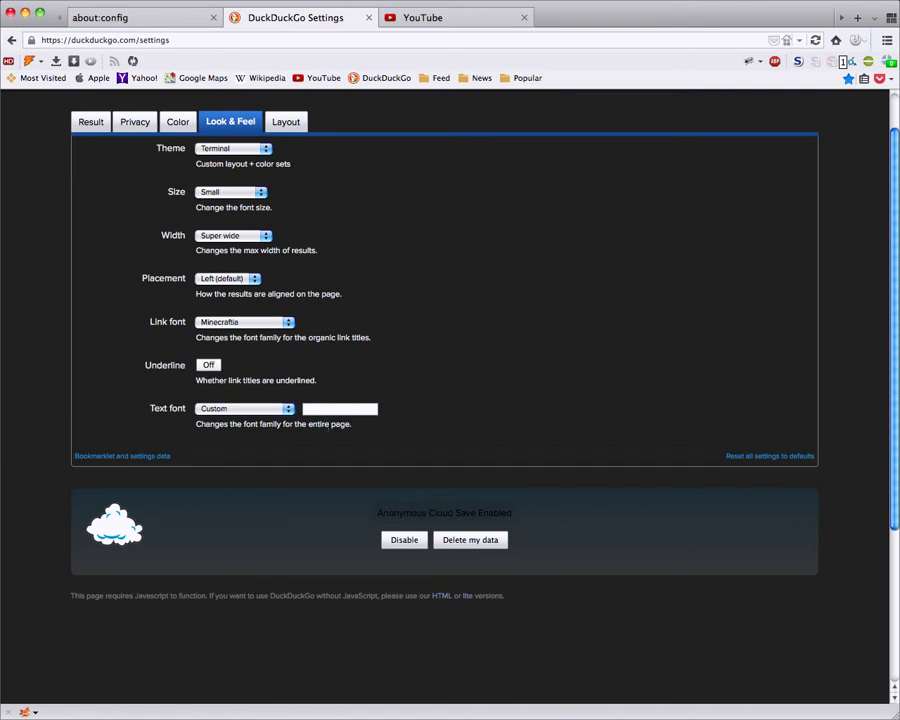
pyautogui.scroll(2, 330, 427)
pyautogui.write('Minecraftia')
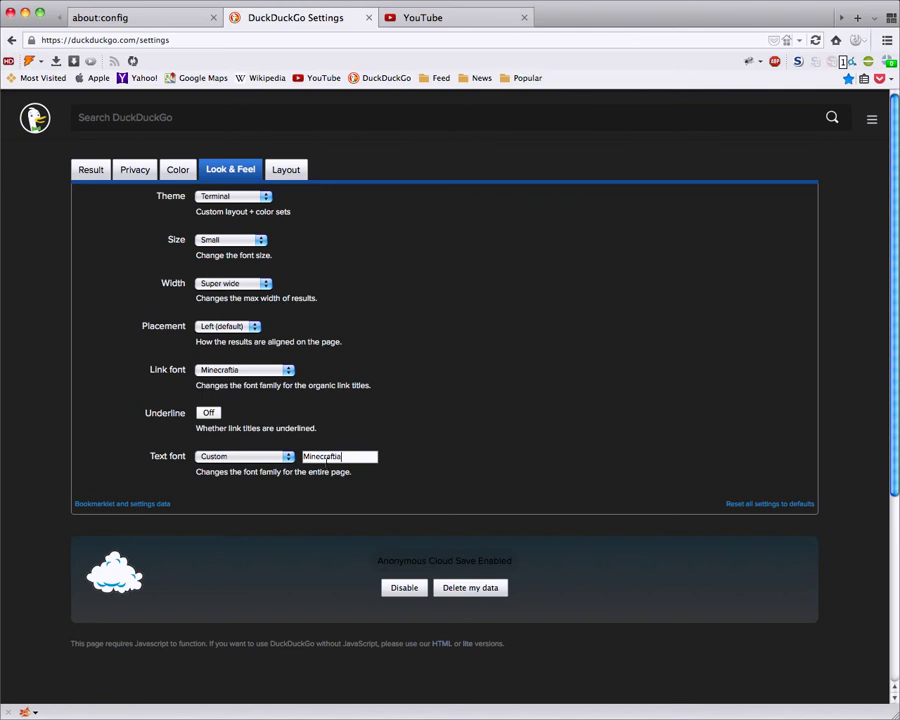
pyautogui.press('Return')
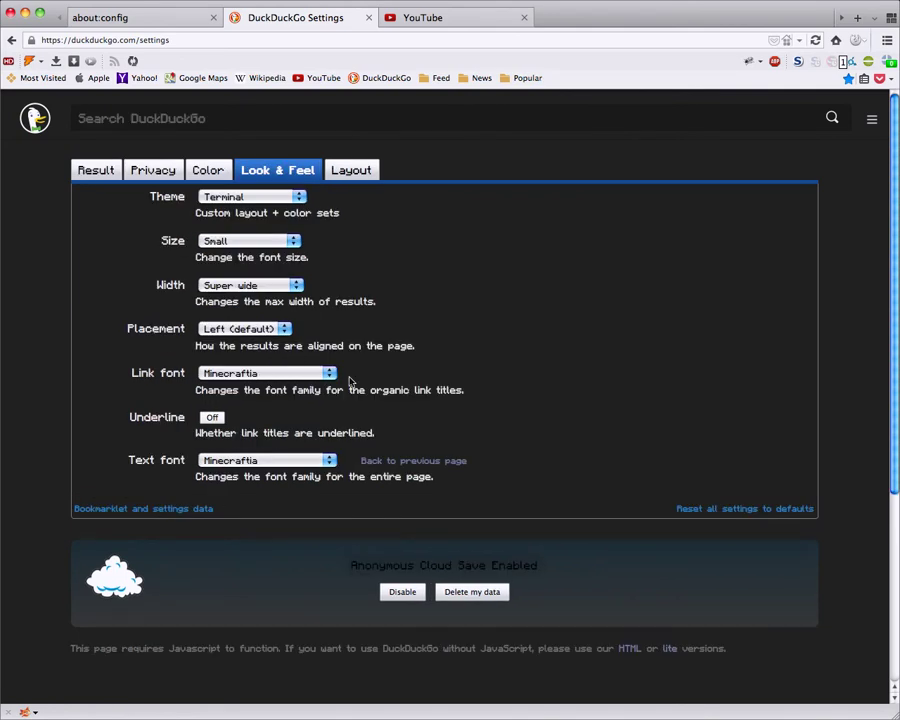
# Close the DuckDuckGo Settings tab, then review and close the about:config tab.
pyautogui.click(369, 17)
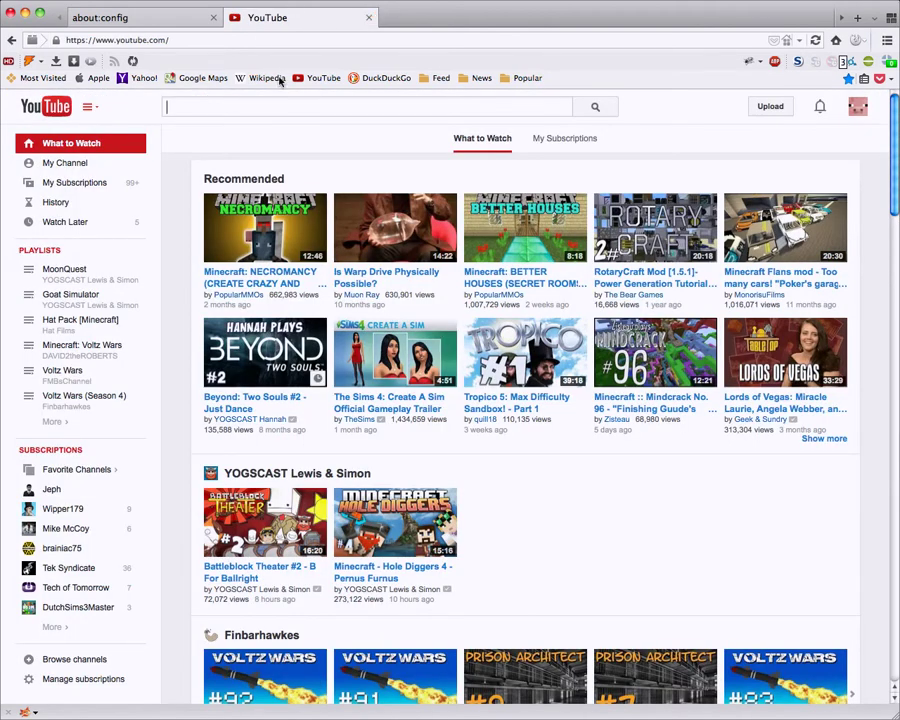
pyautogui.click(185, 105)
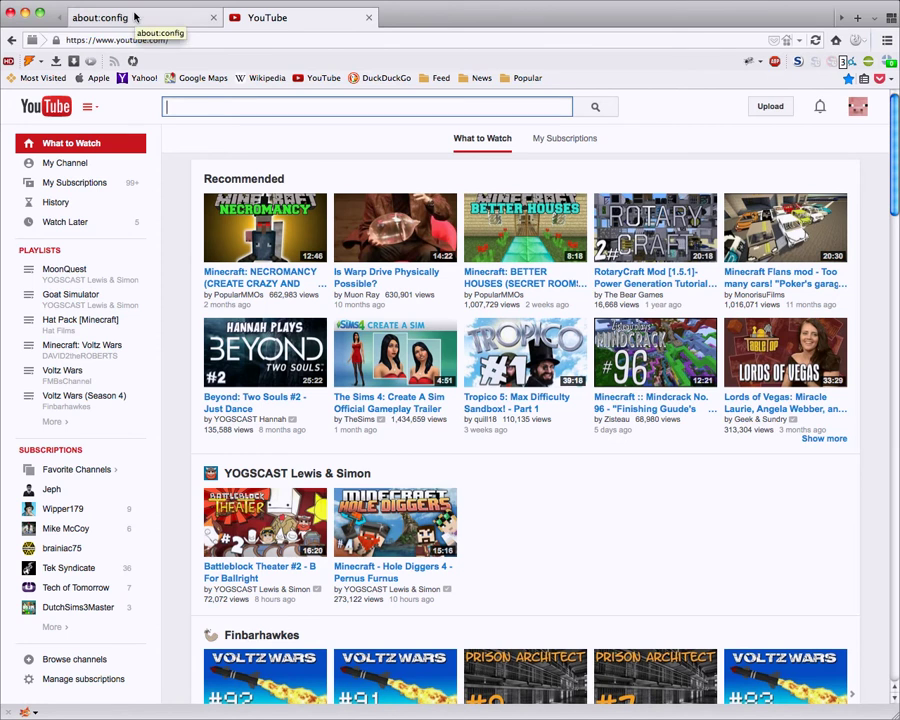
pyautogui.click(136, 16)
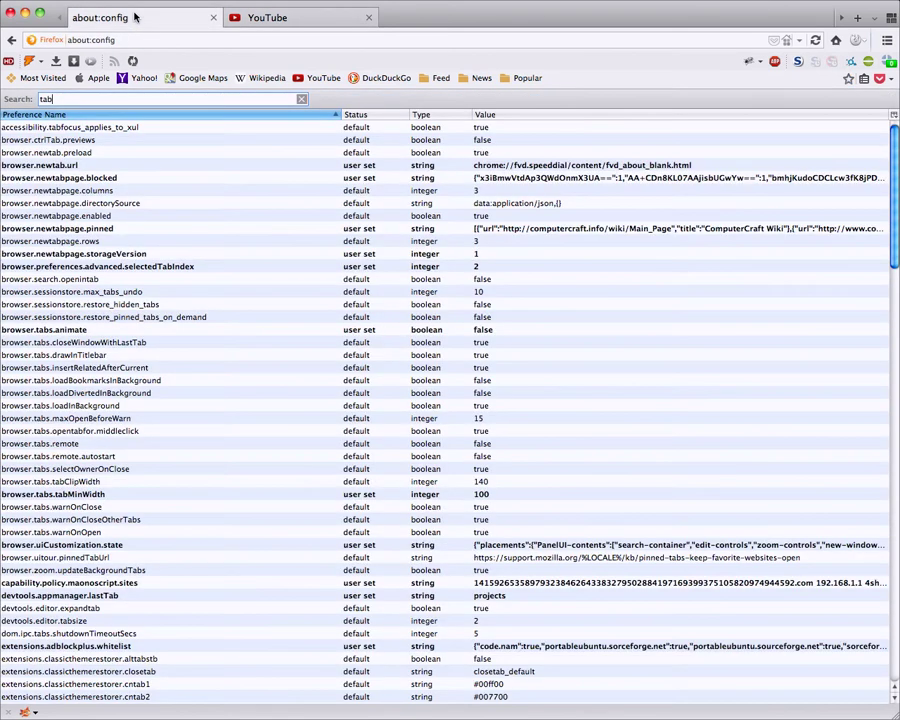
pyautogui.scroll(-10, 241, 590)
pyautogui.scroll(10, 241, 590)
pyautogui.scroll(-15, 240, 584)
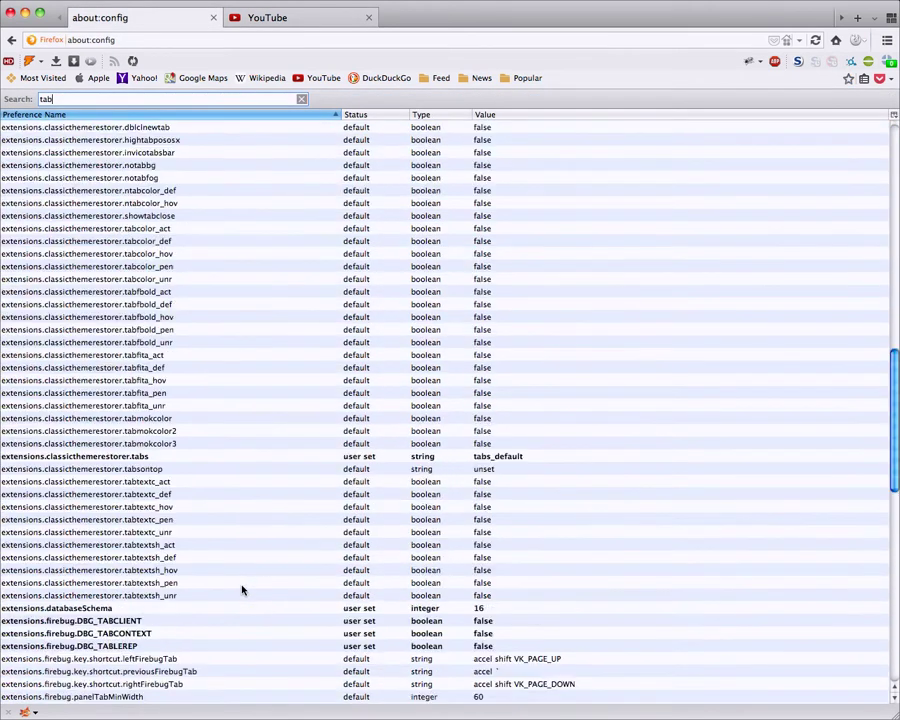
pyautogui.scroll(-10, 240, 584)
pyautogui.scroll(-3, 240, 584)
pyautogui.scroll(15, 238, 601)
pyautogui.scroll(10, 240, 590)
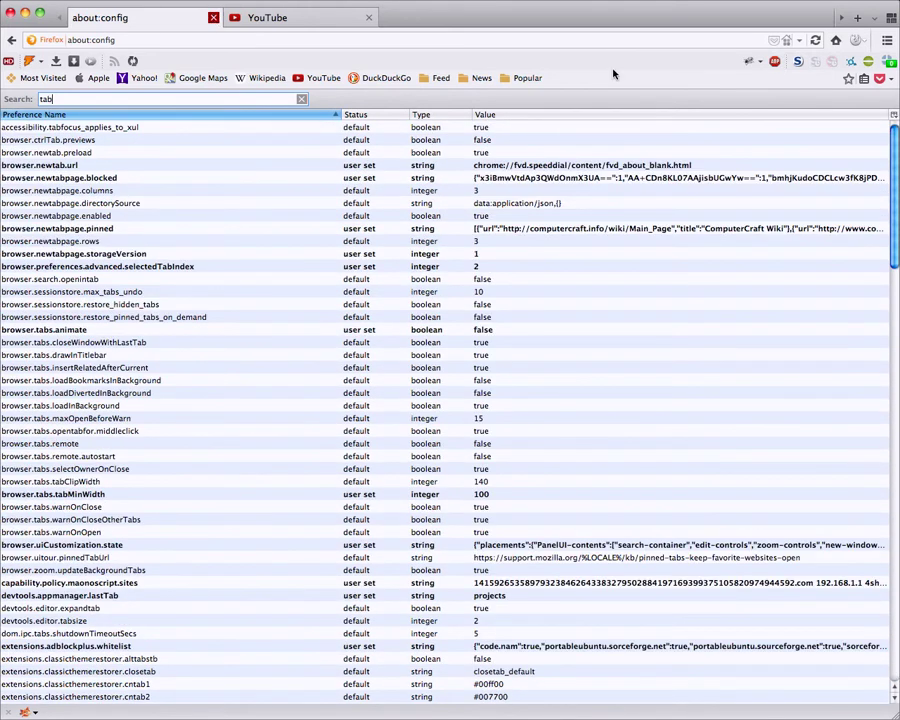
pyautogui.click(213, 17)
# Load about:config in a new tab and scroll through the preferences.
pyautogui.click(887, 81)
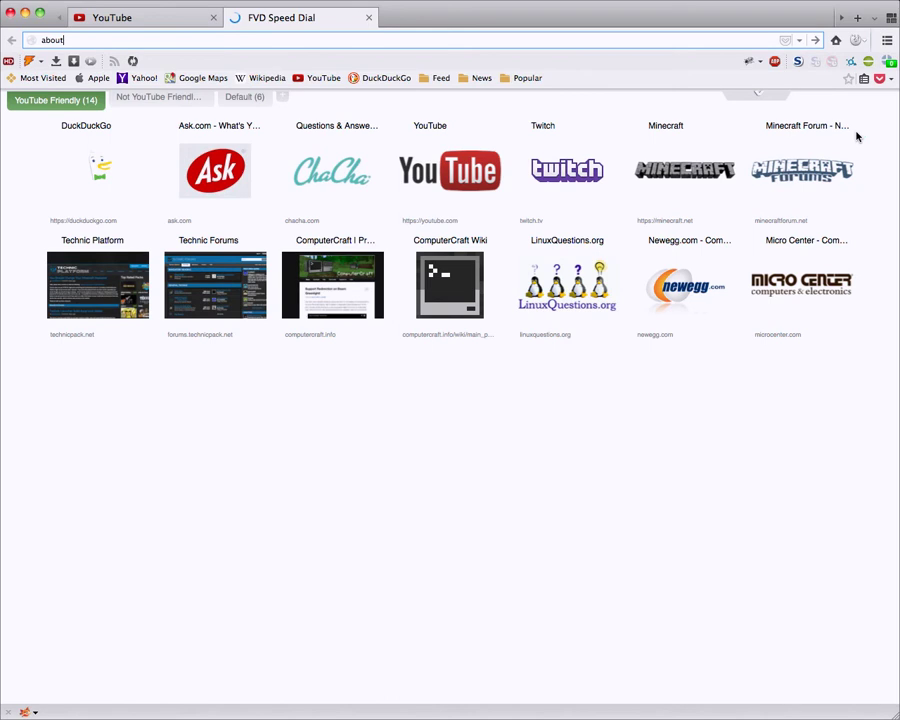
pyautogui.write(':config')
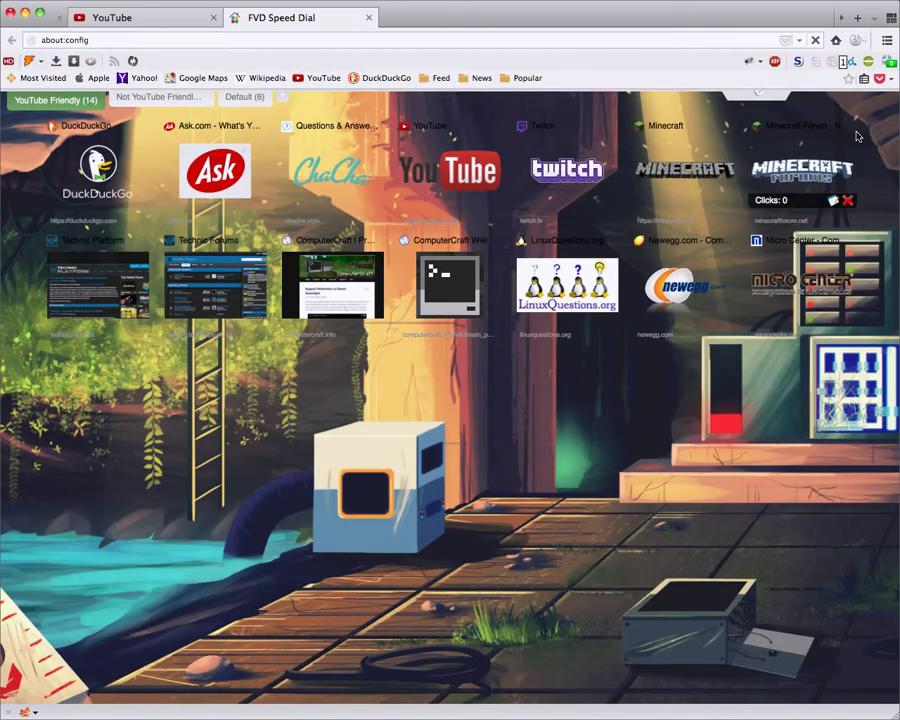
pyautogui.press('Return')
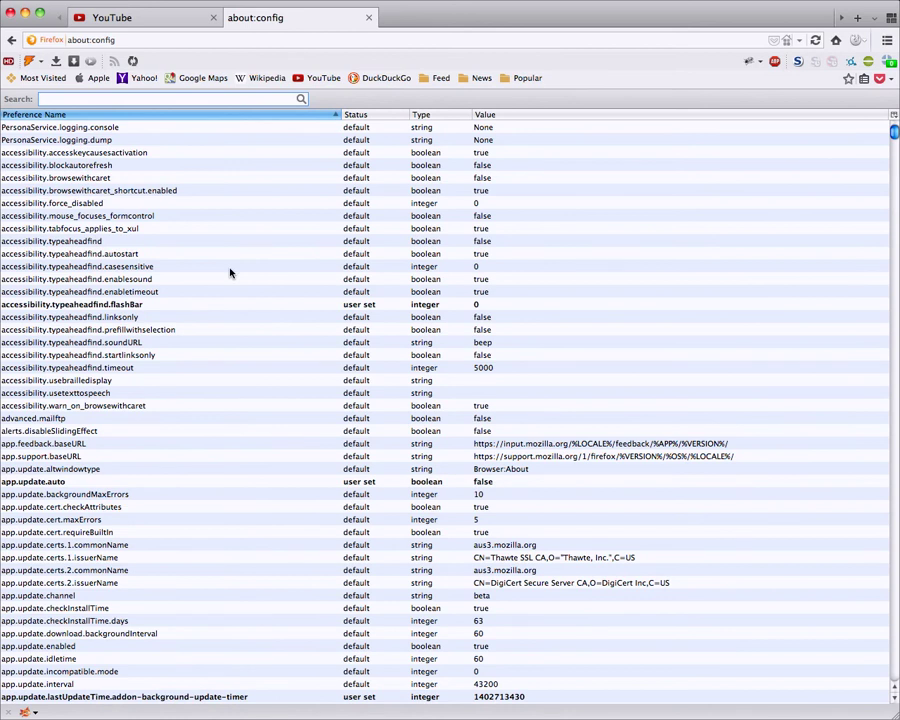
pyautogui.scroll(-7, 201, 311)
pyautogui.scroll(-10, 208, 310)
pyautogui.scroll(6, 176, 256)
pyautogui.scroll(12, 160, 253)
pyautogui.scroll(-10, 164, 256)
pyautogui.scroll(4, 168, 260)
pyautogui.scroll(6, 164, 262)
pyautogui.scroll(-10, 110, 314)
pyautogui.scroll(10, 106, 316)
# Filter the preferences by 'newtab' and select browser.newtab.url.
pyautogui.write('n')
pyautogui.press('BackSpace')
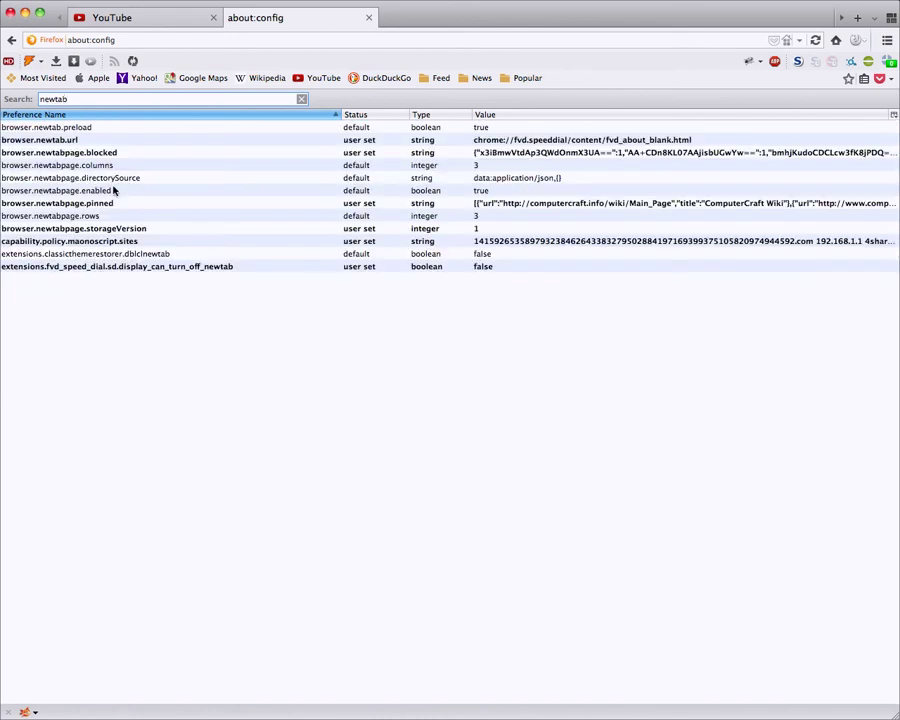
pyautogui.click(115, 141)
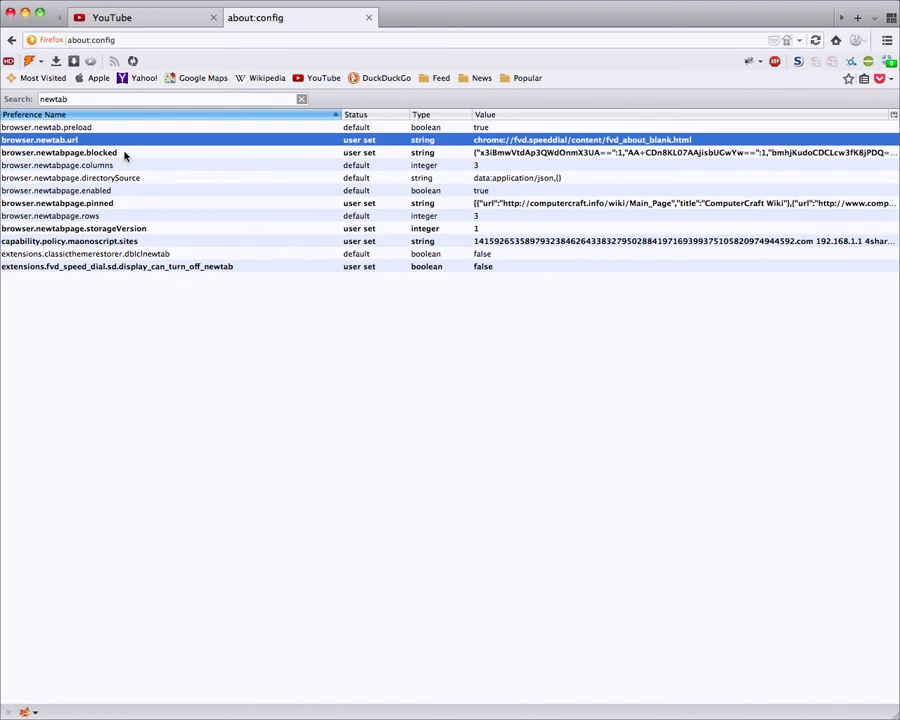